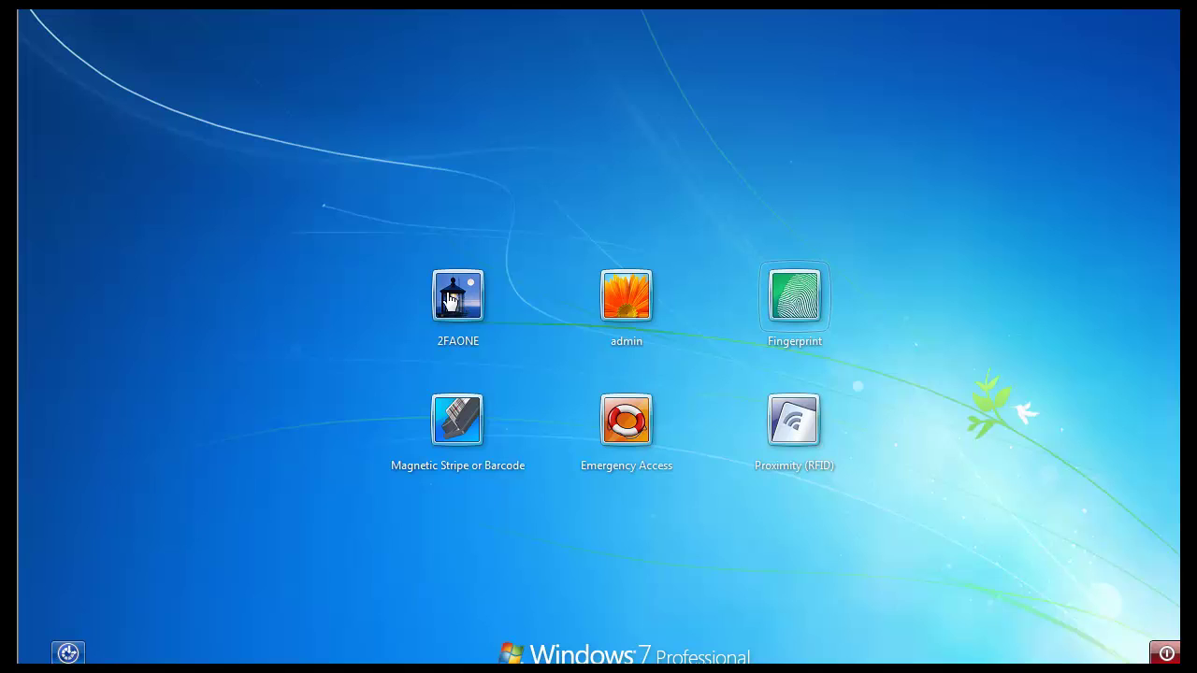
# Log on to the 2FAONE Windows account by entering its password
pyautogui.click(449, 299)
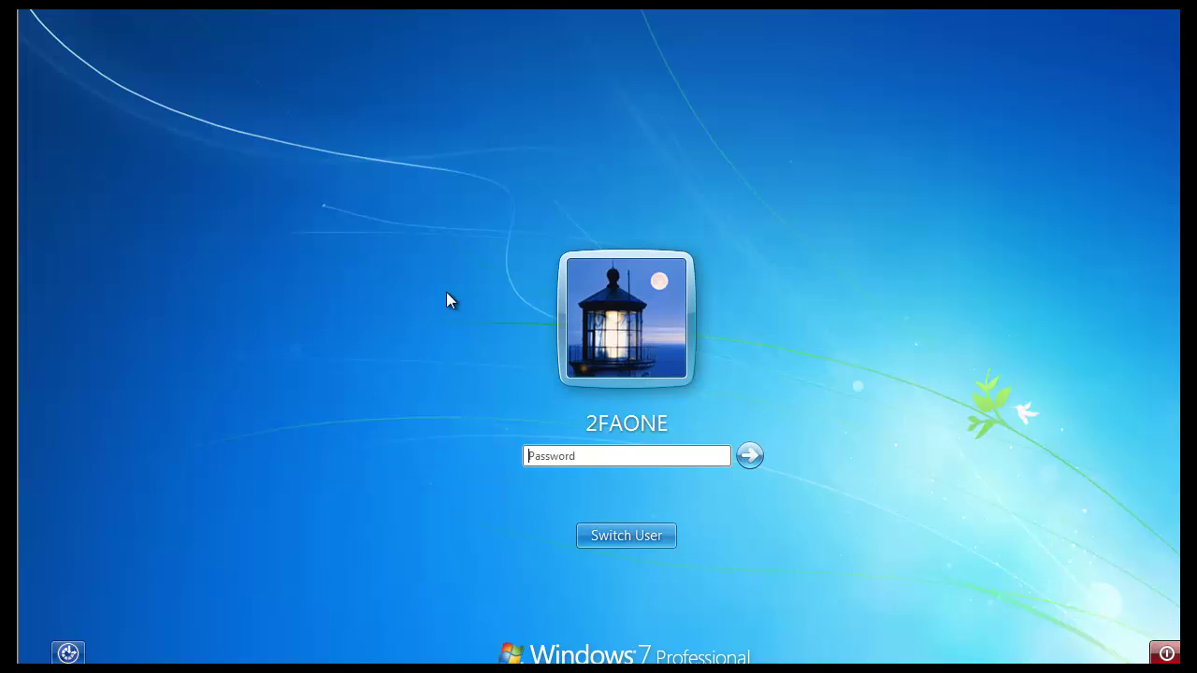
pyautogui.write('********')
pyautogui.press('Return')
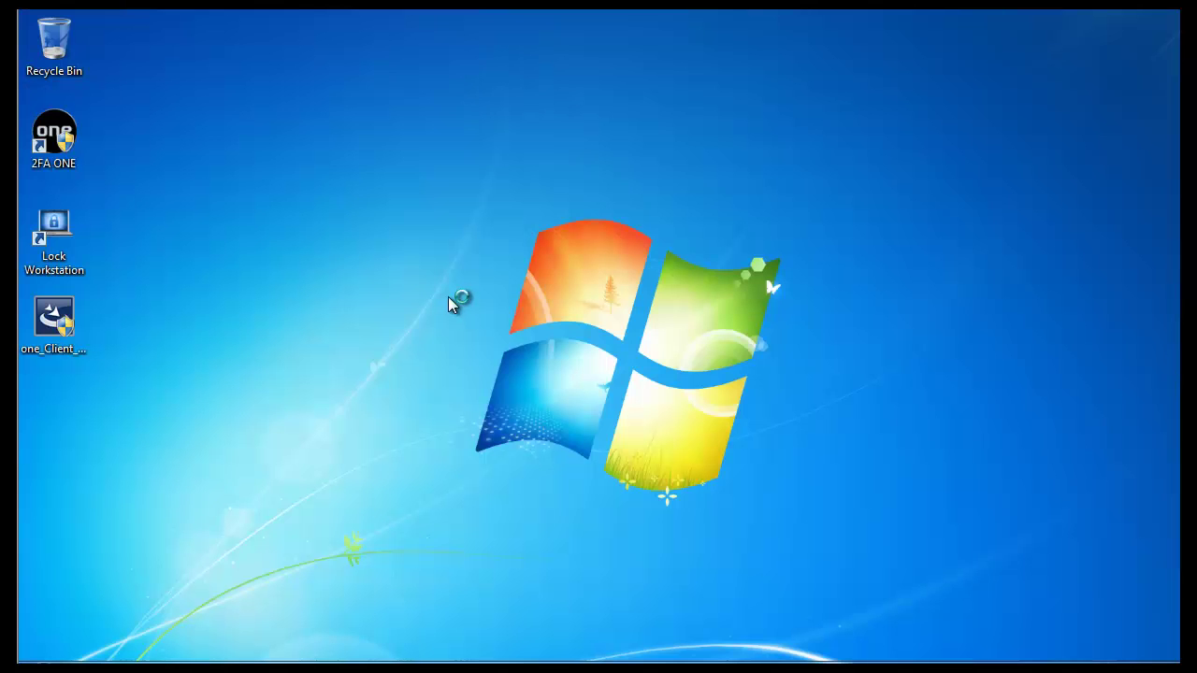
# Open 2FA ONE from its desktop shortcut and approve the User Account Control prompt
pyautogui.rightClick(48, 133)
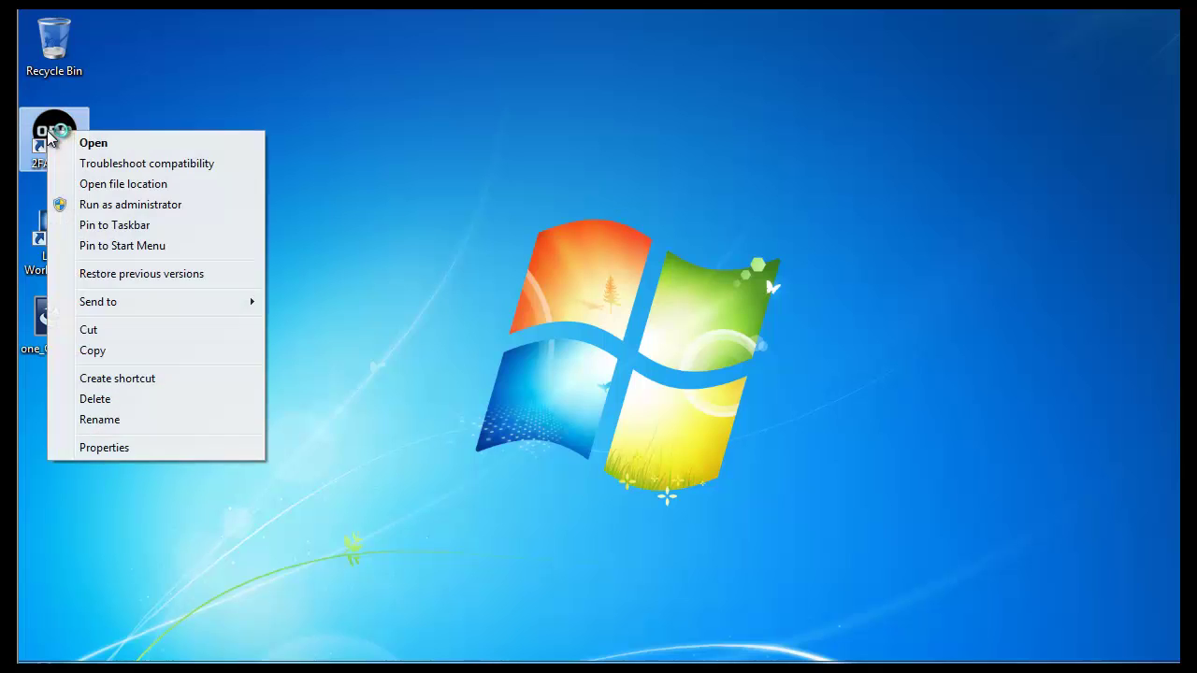
pyautogui.click(94, 144)
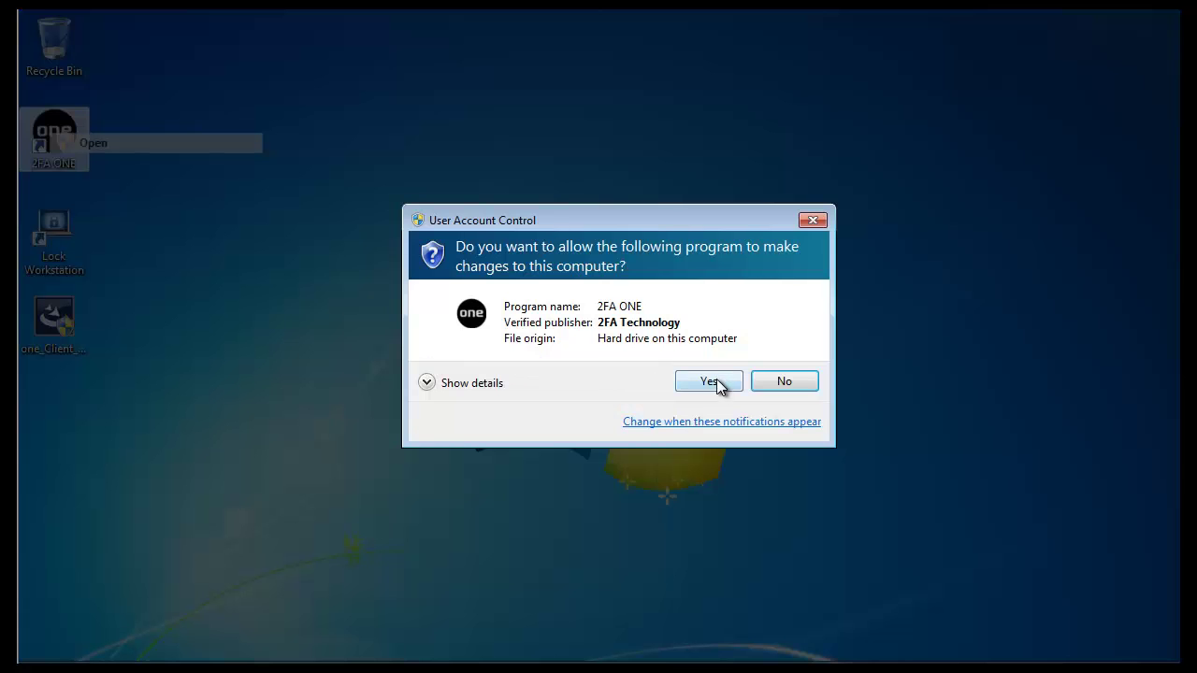
pyautogui.click(716, 381)
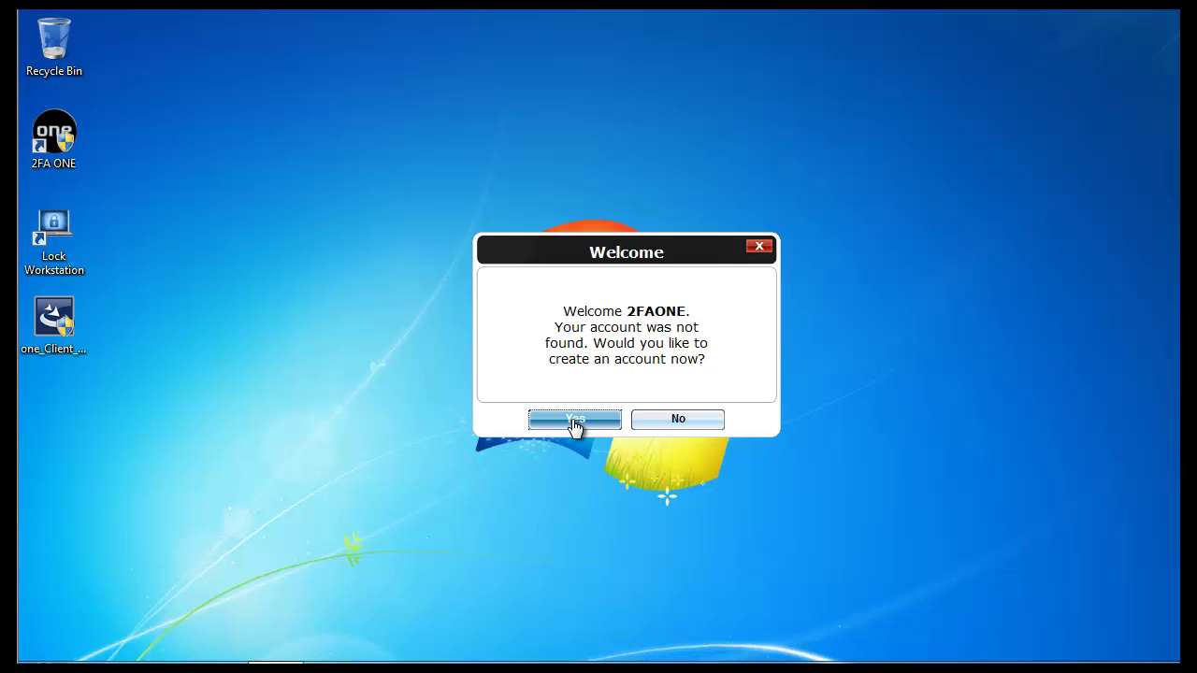
# Accept creating a new account and verify the Windows password to reach the Enrollment Wizard
pyautogui.click(574, 421)
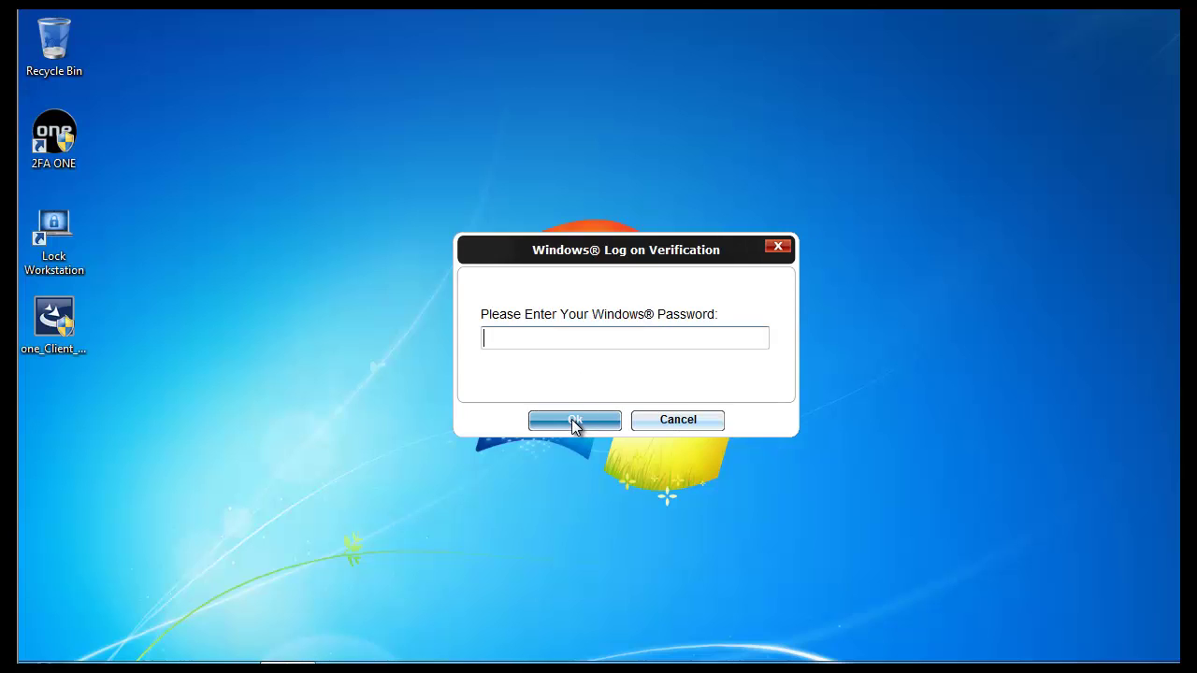
pyautogui.write('********')
pyautogui.click(572, 419)
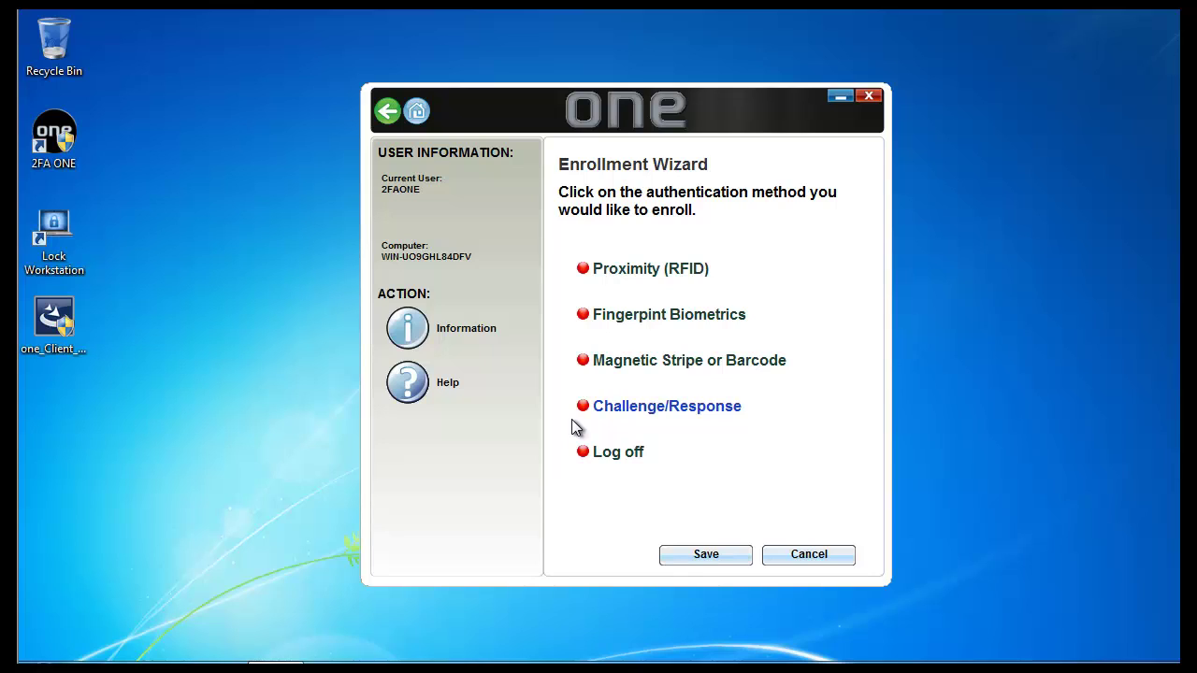
# Choose Fingerprint Biometrics, enter the Windows password in both fields, and continue to finger selection
pyautogui.click(630, 316)
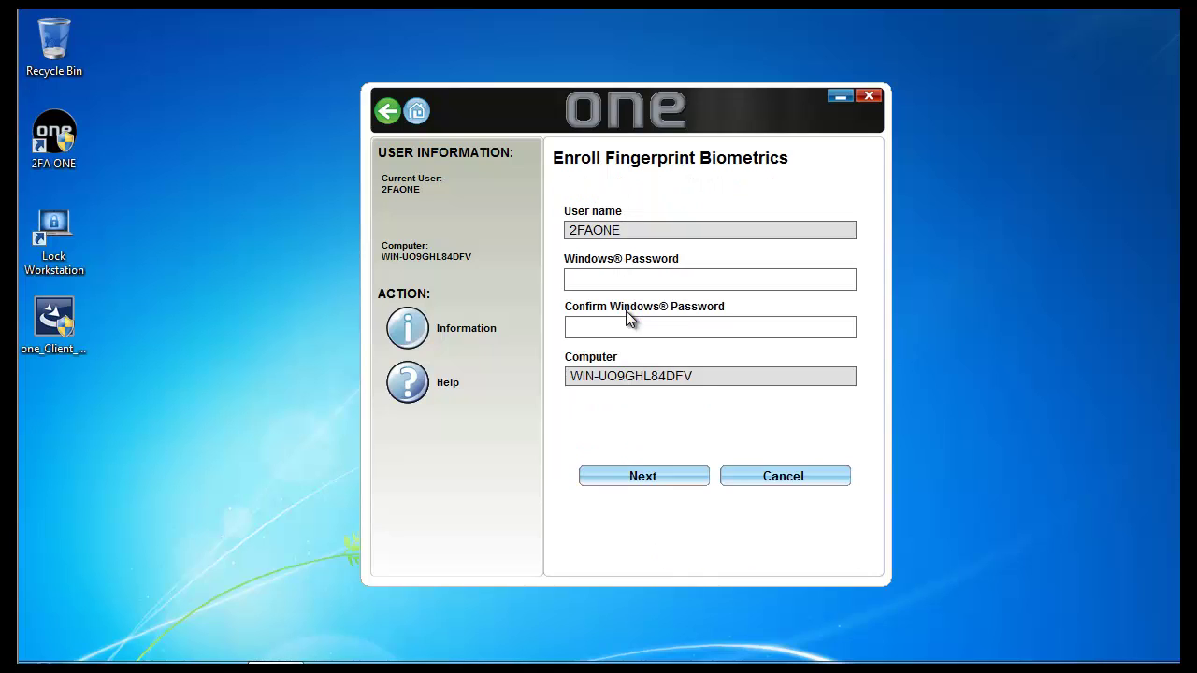
pyautogui.write('••••••••••••••••')
pyautogui.click(646, 479)
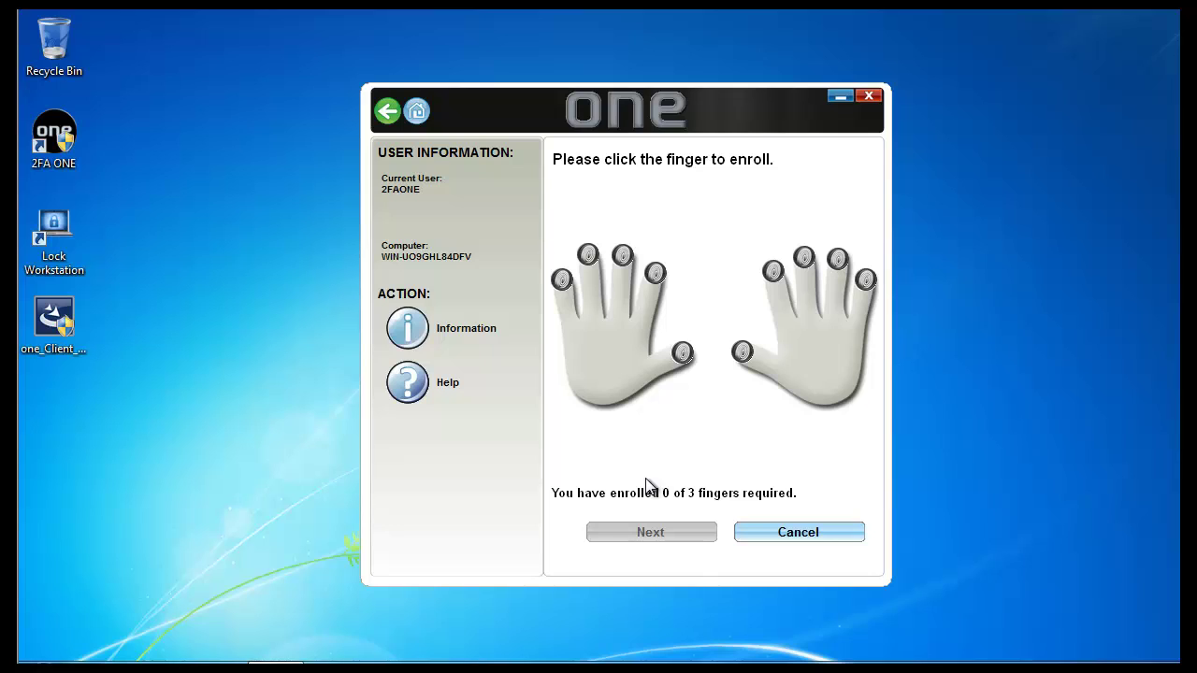
# Scan the right index finger to 100% and accept it, reaching 1 of 3 enrolled
pyautogui.click(773, 274)
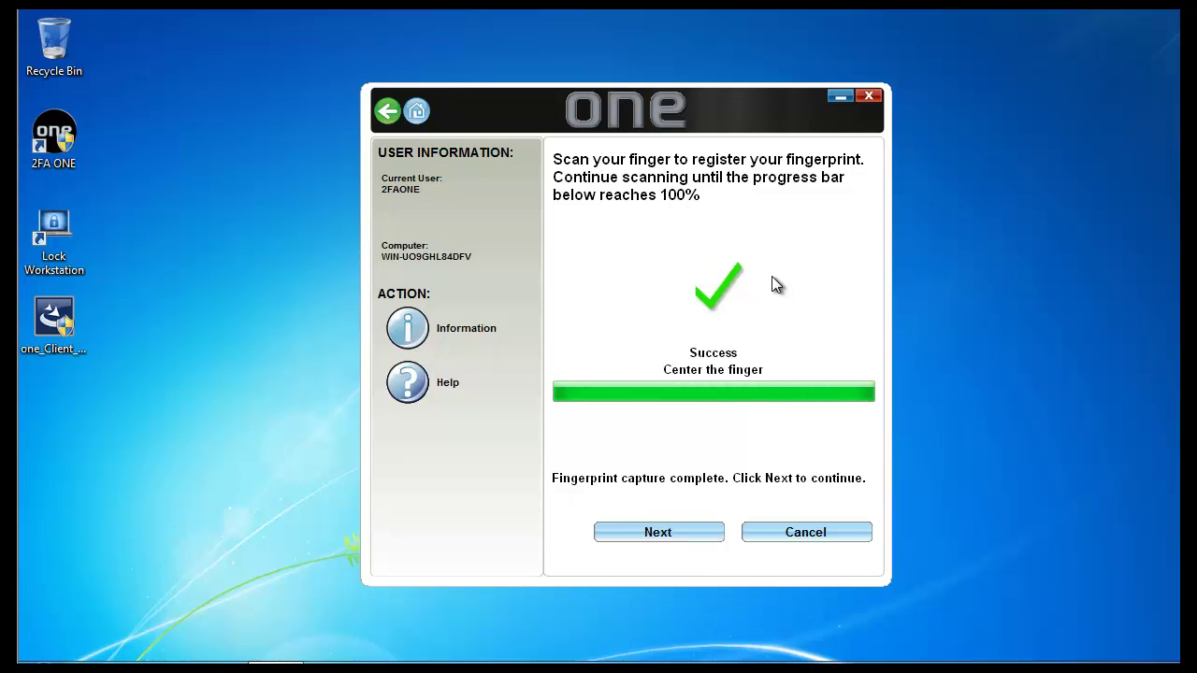
pyautogui.click(683, 540)
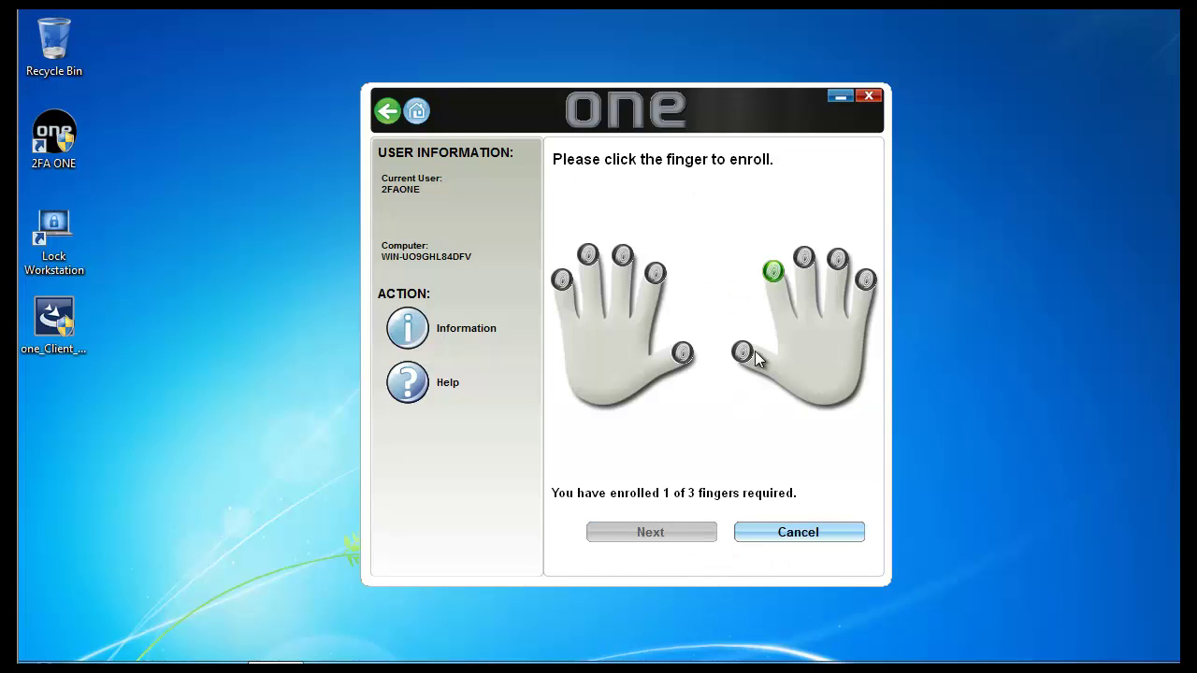
# Scan the right middle finger to a full capture and accept it, reaching 2 of 3
pyautogui.click(804, 260)
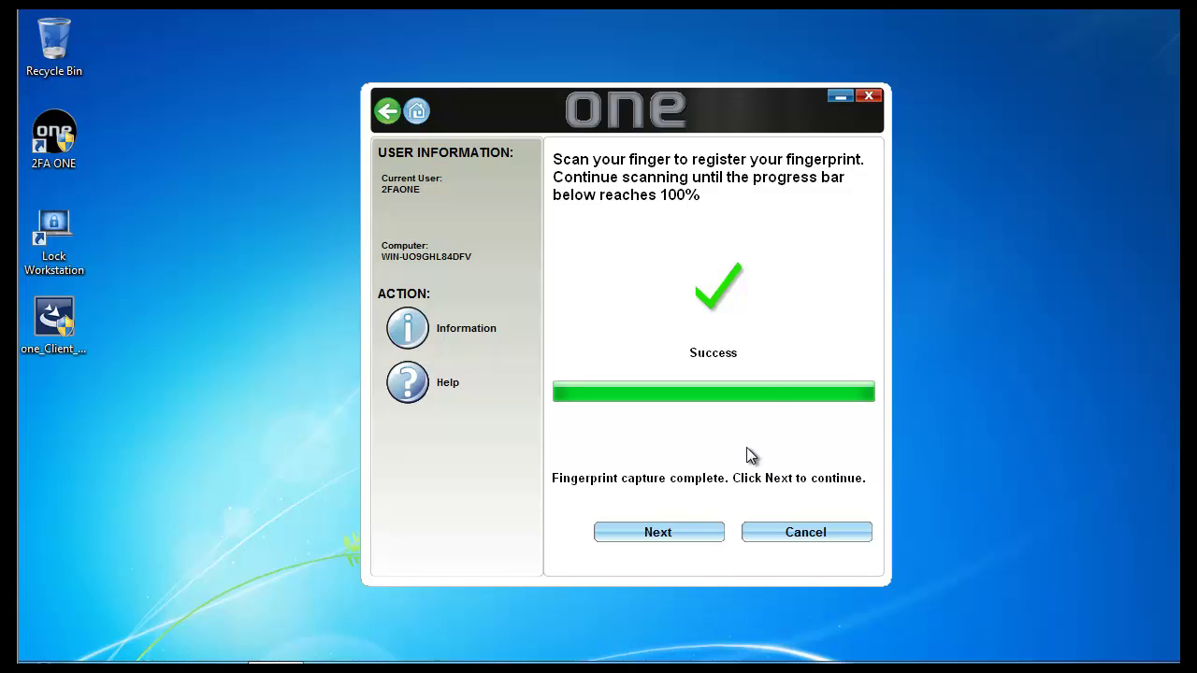
pyautogui.click(667, 534)
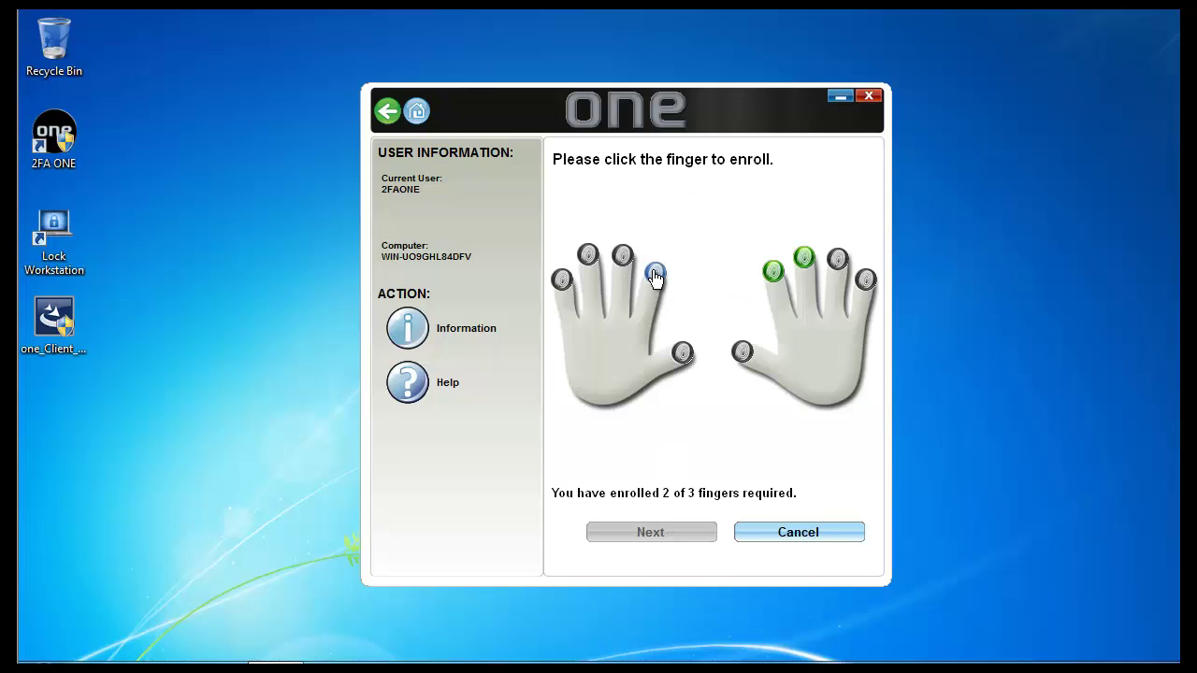
# Scan and accept the left index finger for 3 of 3, then continue to PIN creation
pyautogui.click(655, 274)
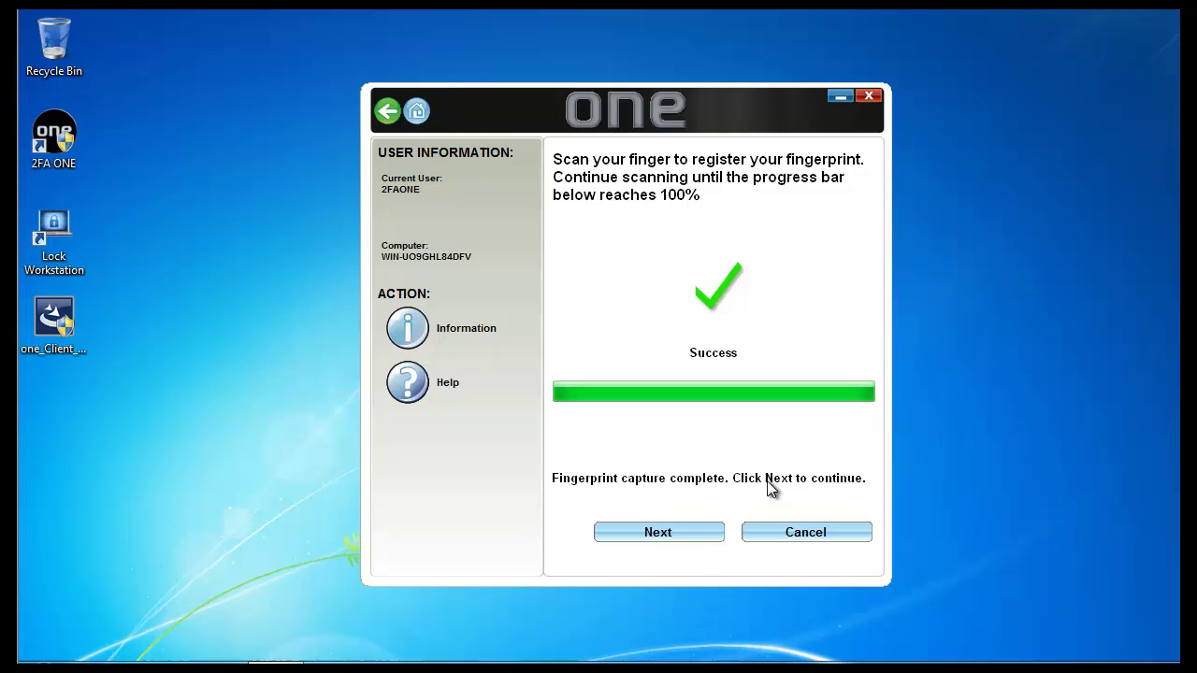
pyautogui.click(652, 535)
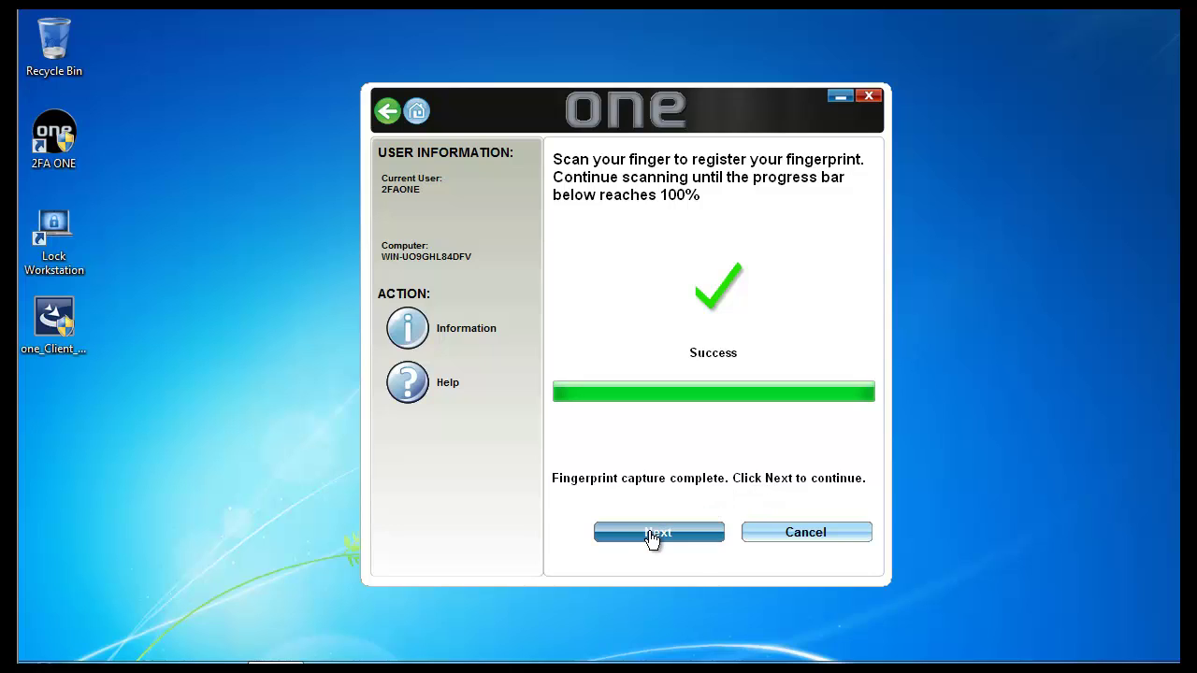
pyautogui.click(652, 535)
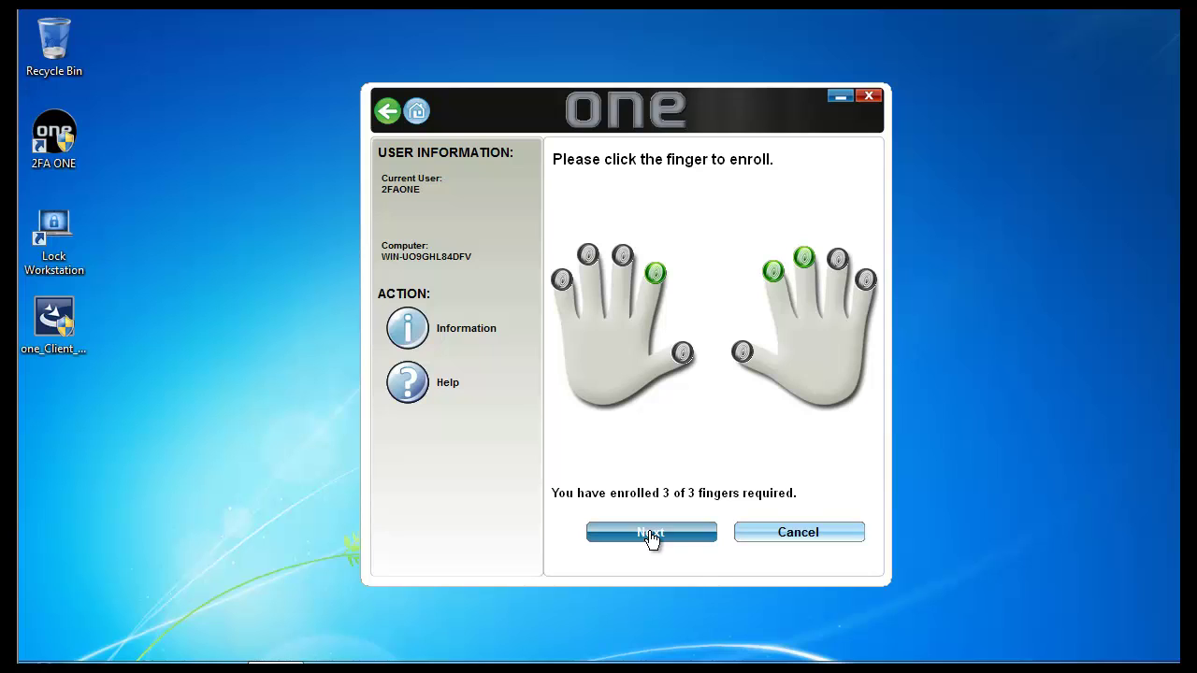
pyautogui.click(651, 535)
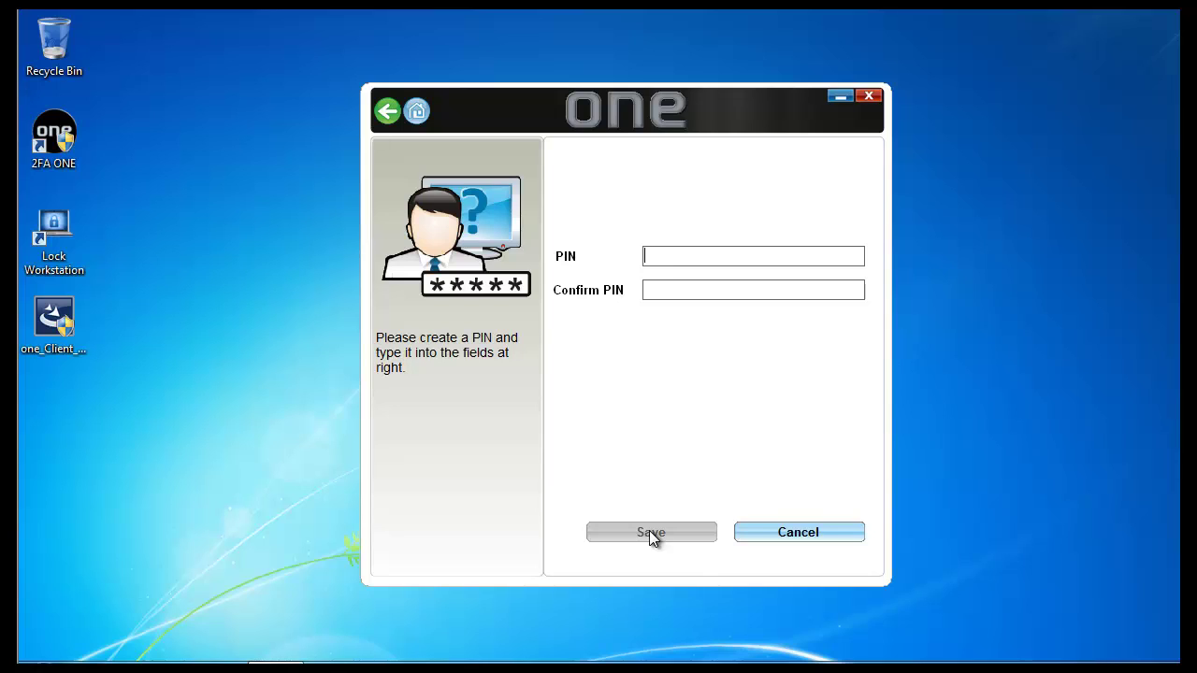
# Enter the 8-digit PIN in both PIN and Confirm PIN fields and save it
pyautogui.write('123456')
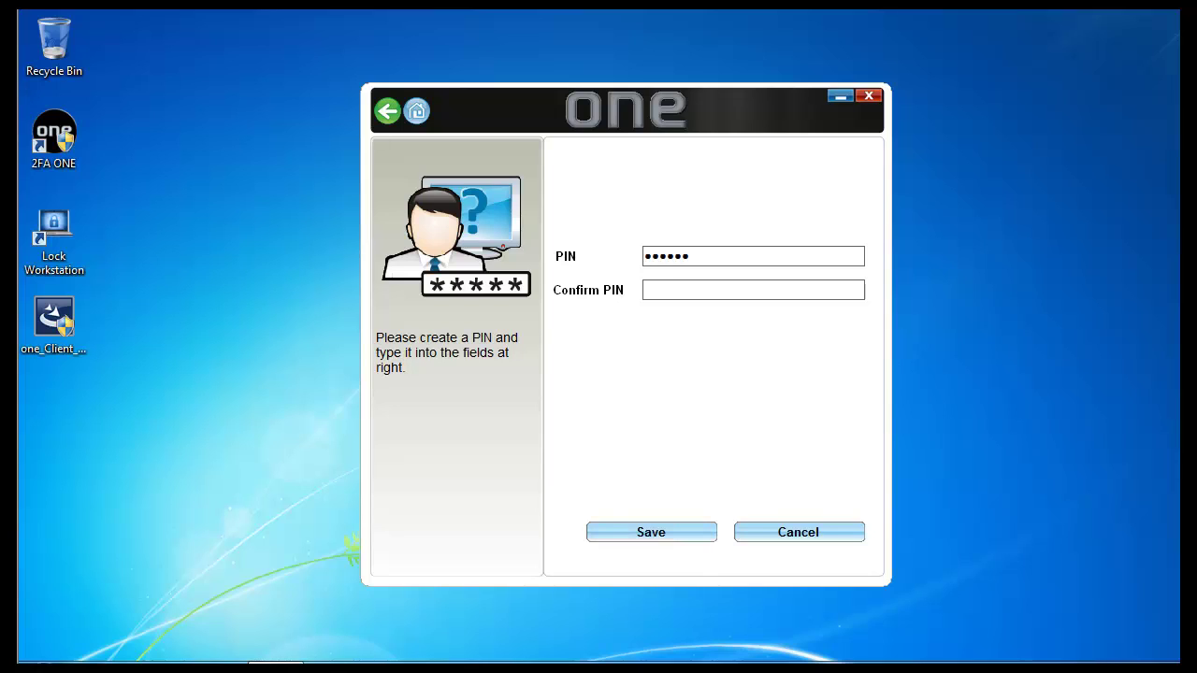
pyautogui.write('78')
pyautogui.press('Tab')
pyautogui.write('12345678')
pyautogui.click(621, 541)
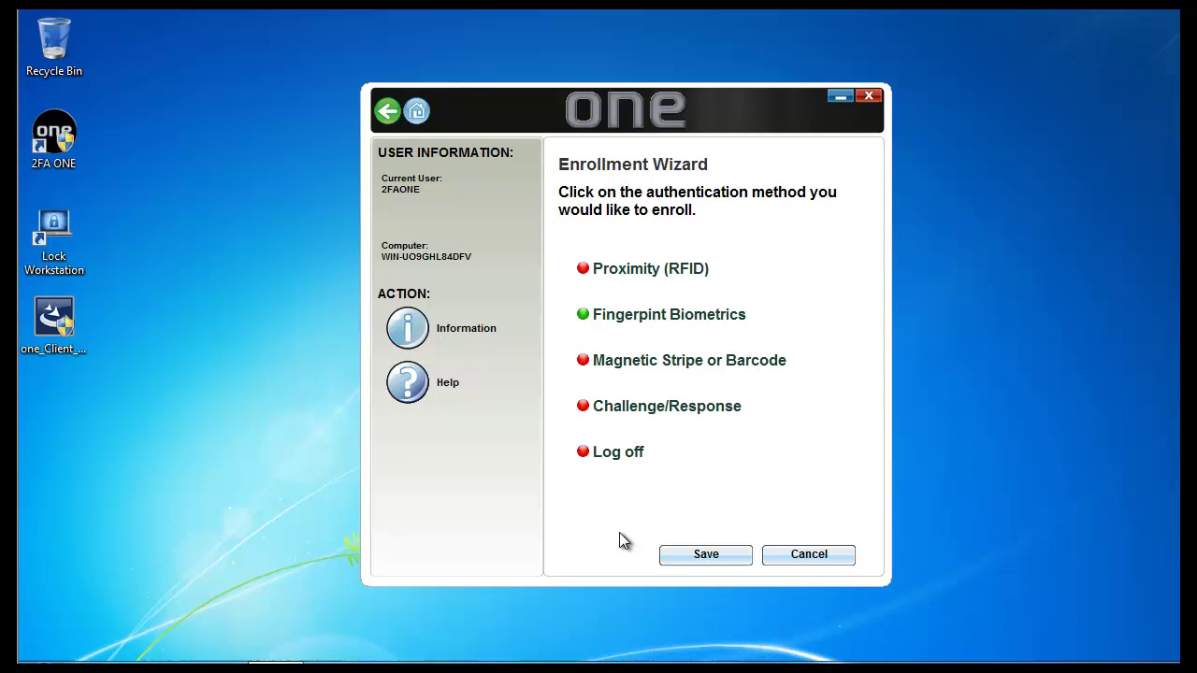
# Save the completed Enrollment Wizard and agree to log off Windows
pyautogui.click(688, 553)
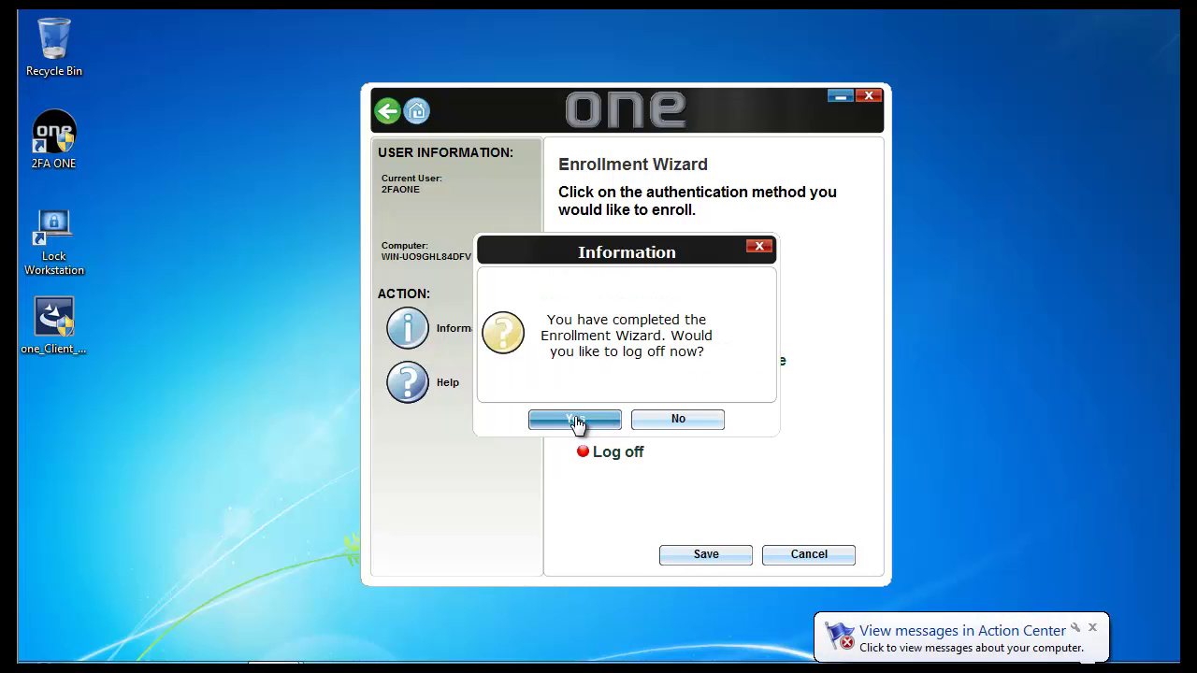
pyautogui.click(576, 421)
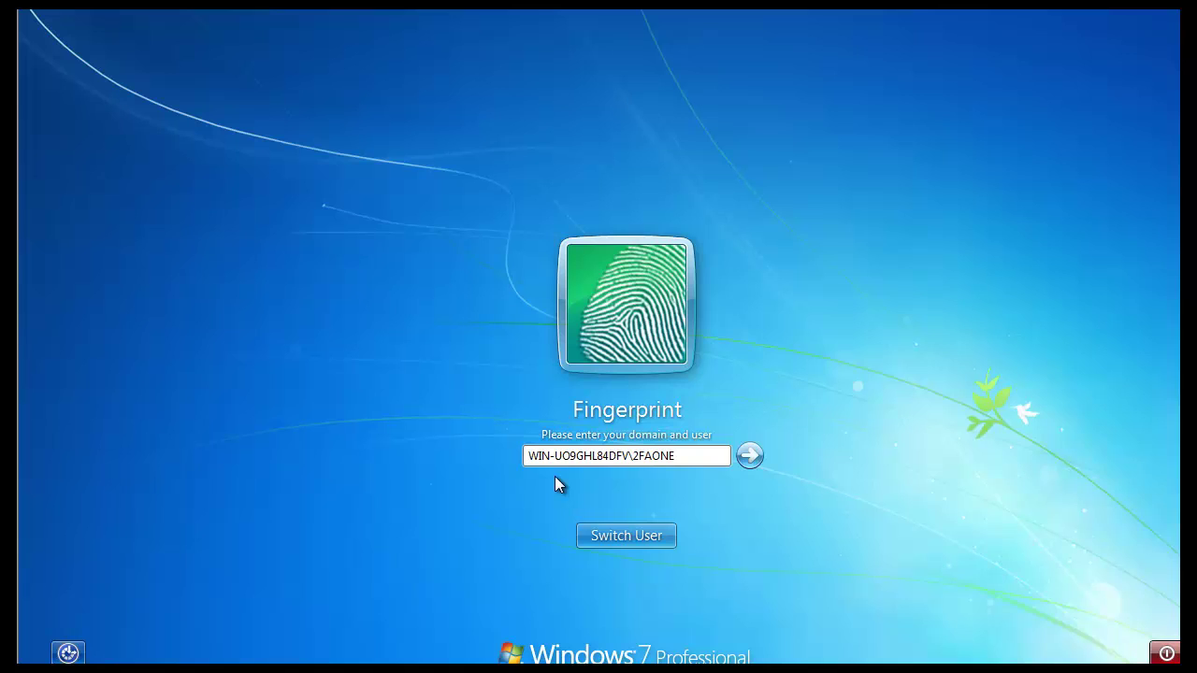
# Sign in at the Fingerprint logon tile with the domain user and the PIN
pyautogui.press('Return')
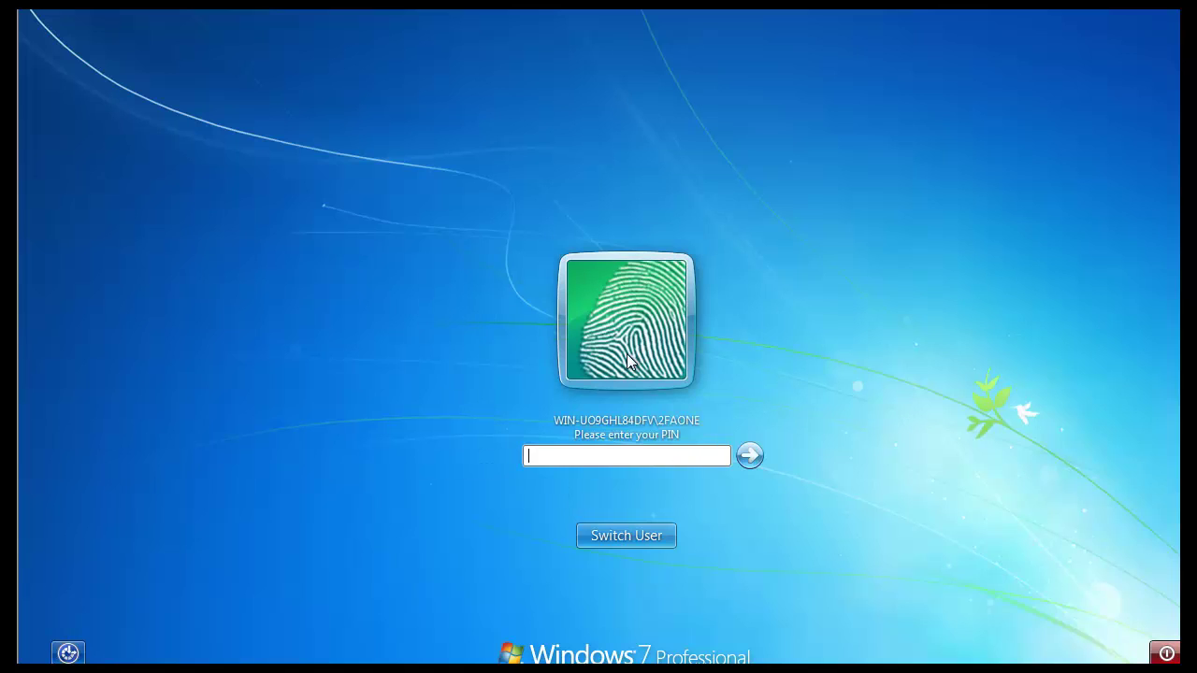
pyautogui.write('********')
pyautogui.press('Return')
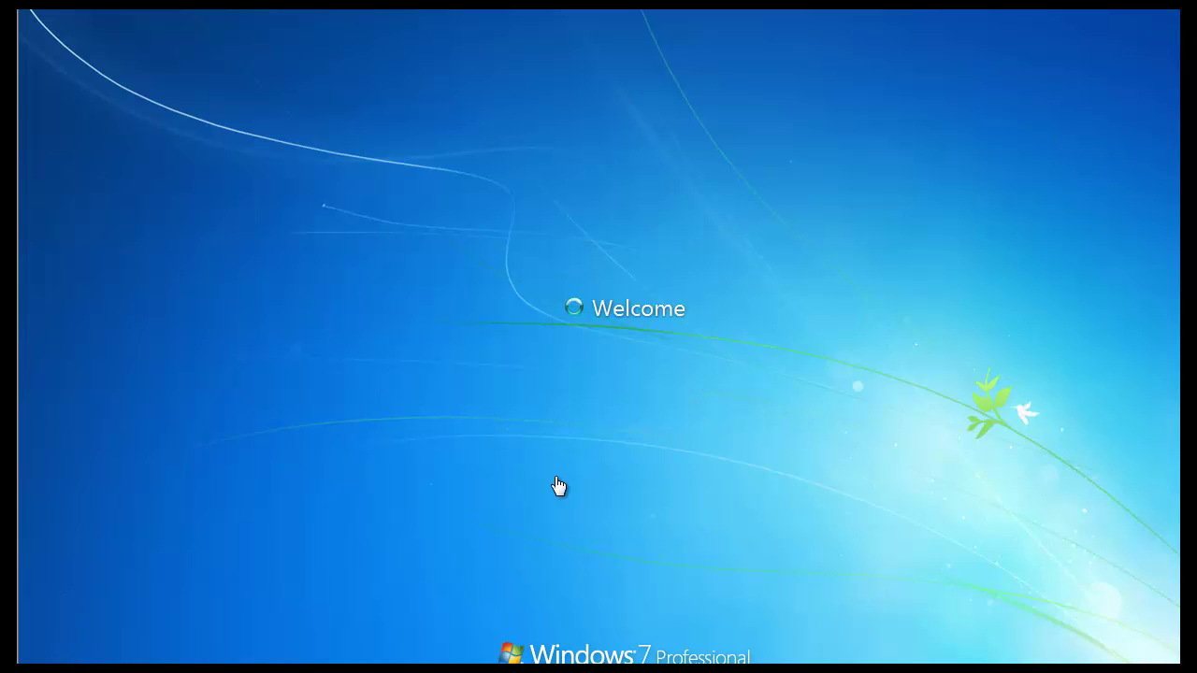